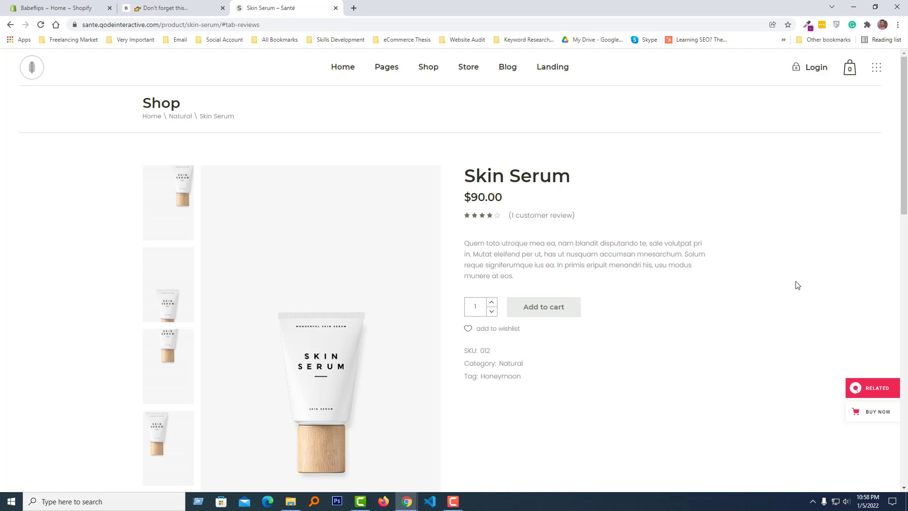
On the Santé Skin Serum page, view the Additional information and Reviews tabs
{"action": "scroll", "coordinate": [797, 286], "scroll_direction": "down", "scroll_amount": 8}
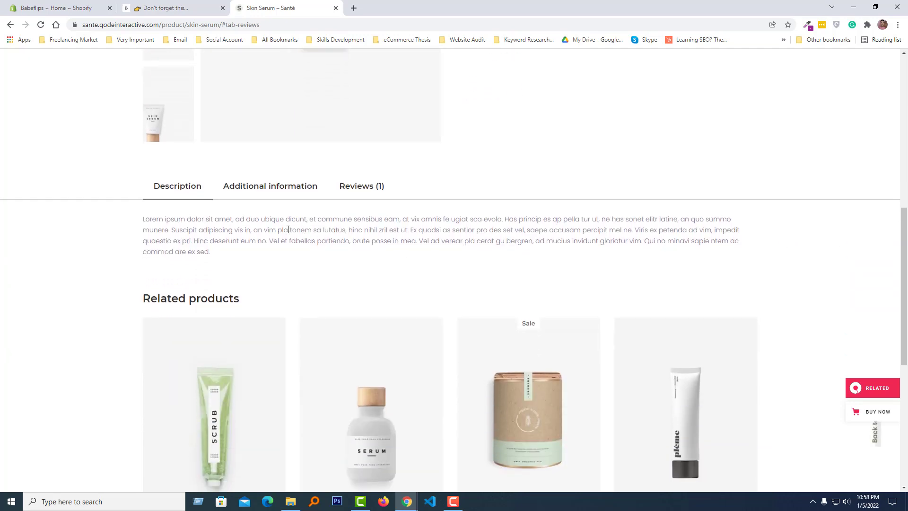
{"action": "scroll", "coordinate": [237, 204], "scroll_direction": "down", "scroll_amount": 1}
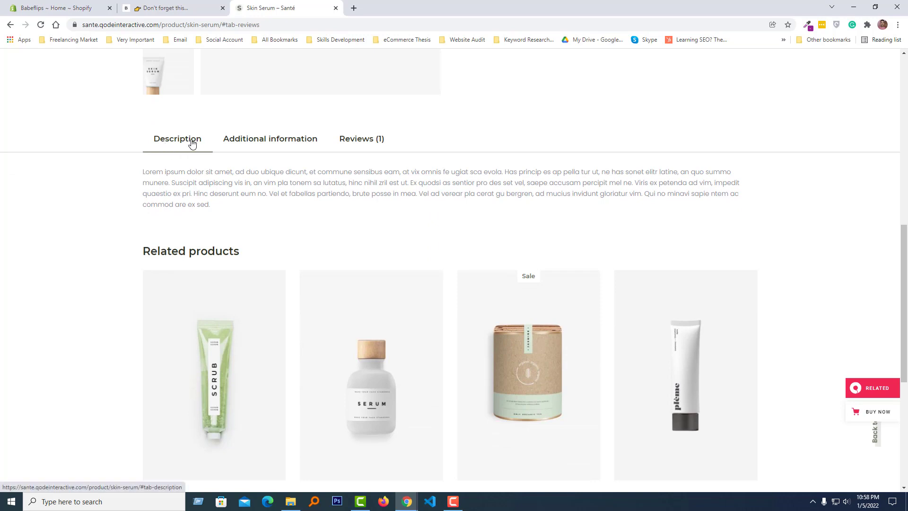
{"action": "left_click", "coordinate": [276, 141]}
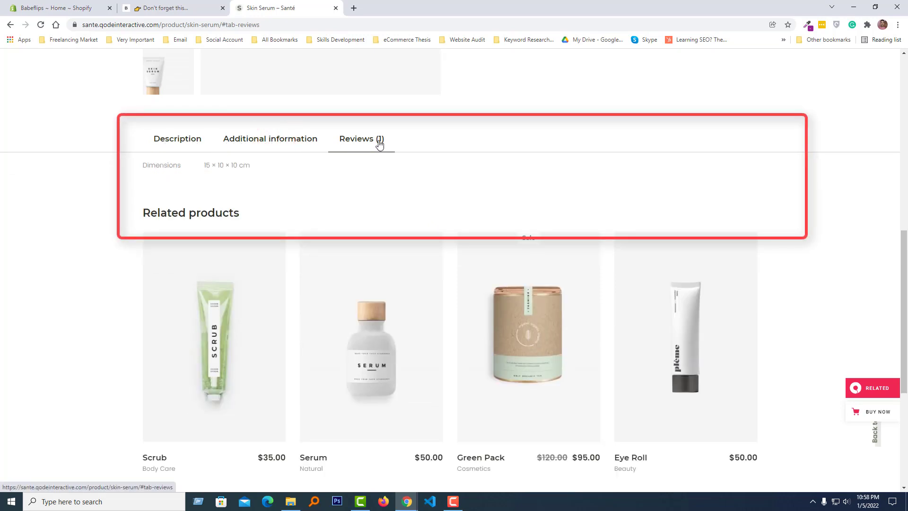
{"action": "left_click", "coordinate": [358, 141]}
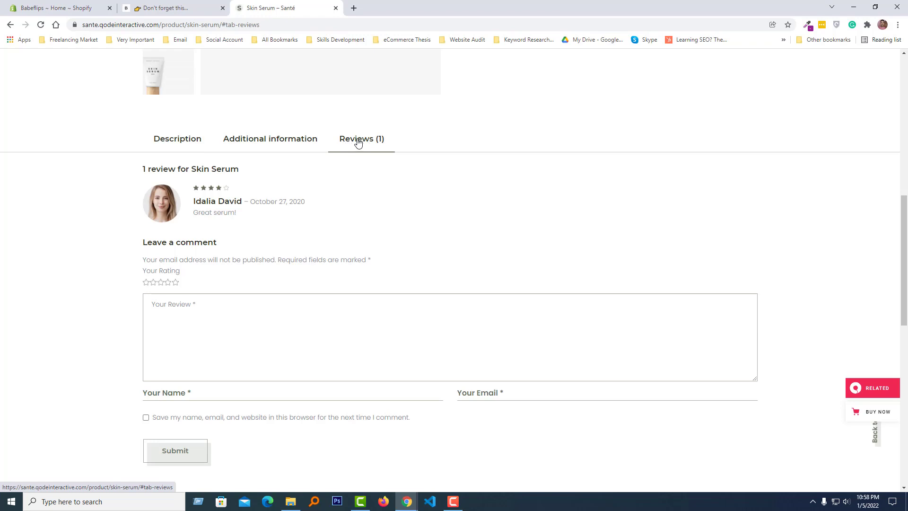
Scroll back up and switch to the BabeFlips store homepage
{"action": "scroll", "coordinate": [372, 152], "scroll_direction": "up", "scroll_amount": 2}
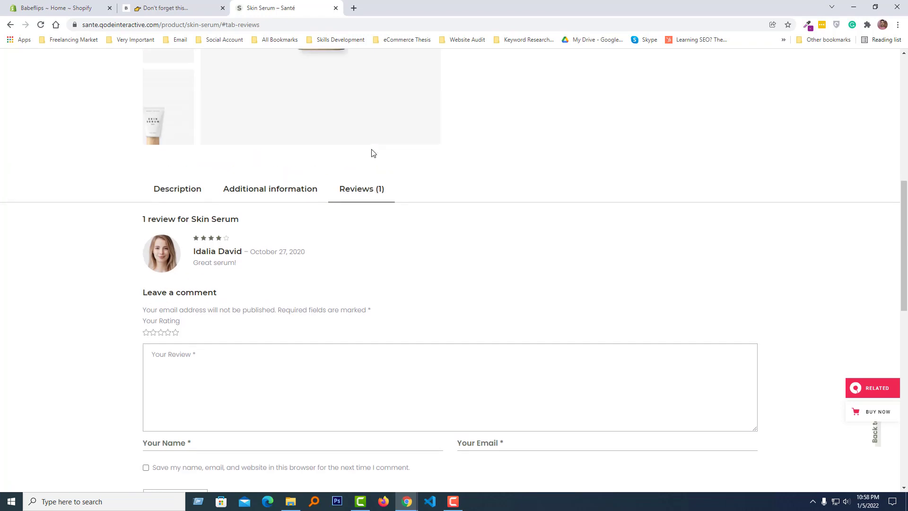
{"action": "scroll", "coordinate": [366, 175], "scroll_direction": "up", "scroll_amount": 5}
{"action": "key", "text": "ctrl+shift+Tab"}
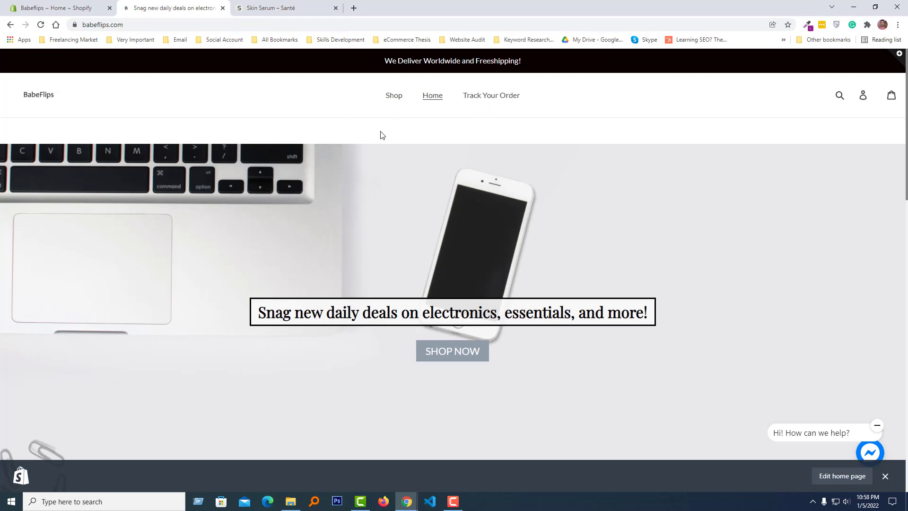
Open the Bluetooth 5.0 Audio RCA Receiver page, check its untabbed Description, then go to Shopify admin
{"action": "scroll", "coordinate": [384, 156], "scroll_direction": "down", "scroll_amount": 10}
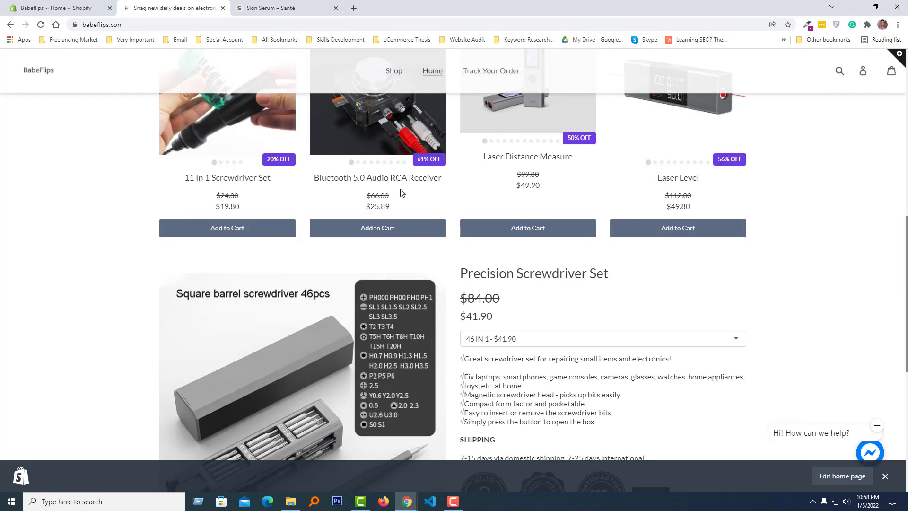
{"action": "left_click", "coordinate": [417, 179]}
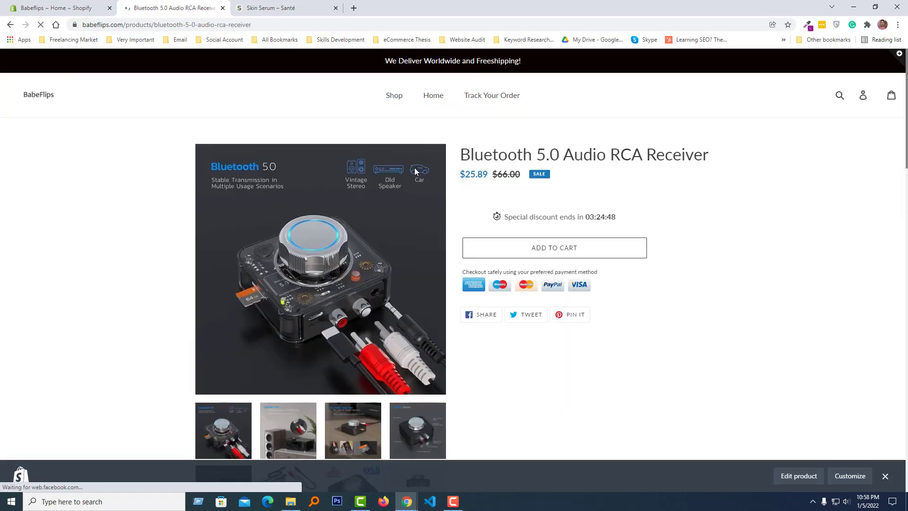
{"action": "scroll", "coordinate": [415, 170], "scroll_direction": "down", "scroll_amount": 10}
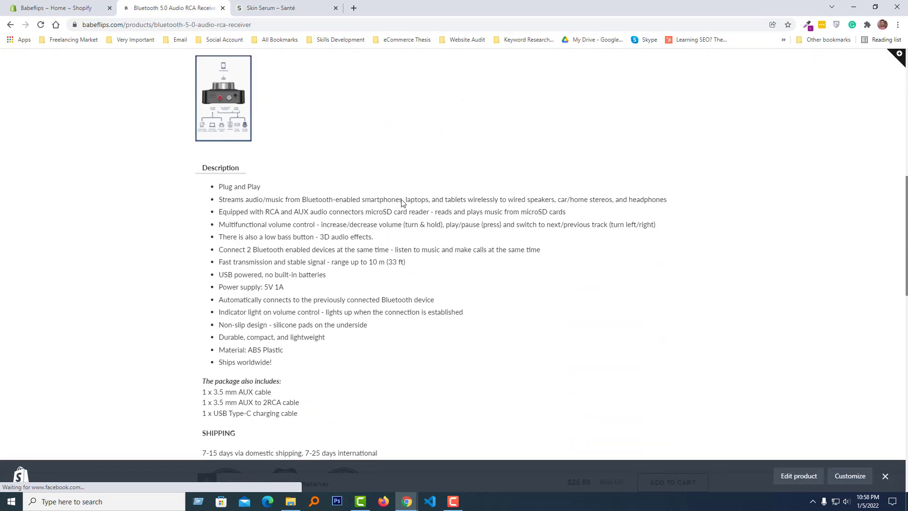
{"action": "scroll", "coordinate": [402, 202], "scroll_direction": "up", "scroll_amount": 1}
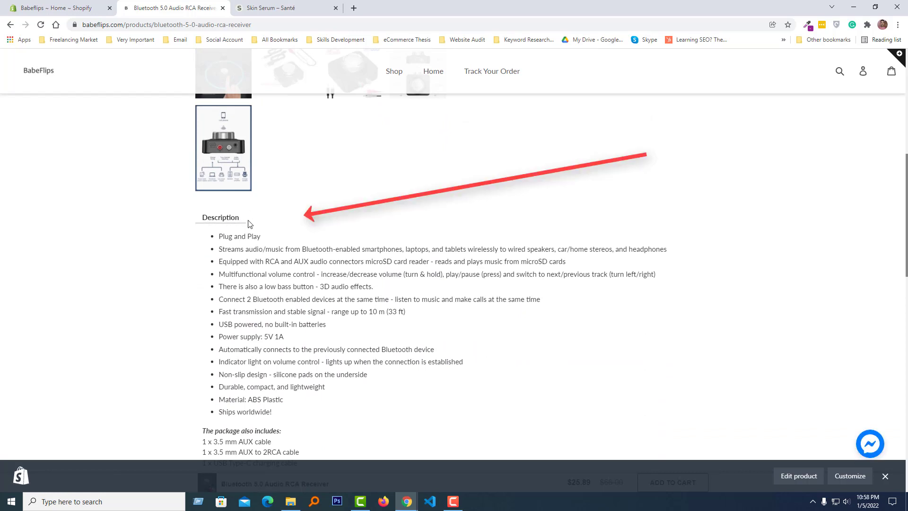
{"action": "scroll", "coordinate": [483, 297], "scroll_direction": "down", "scroll_amount": 2}
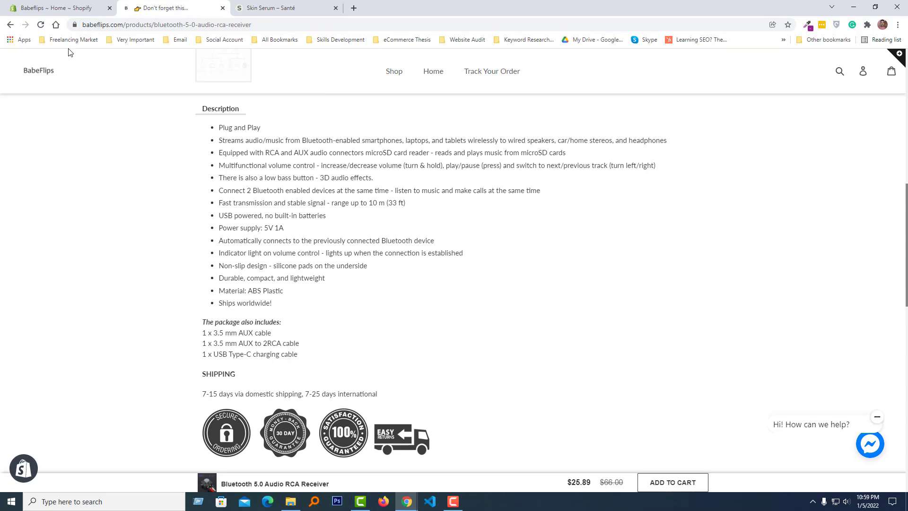
{"action": "left_click", "coordinate": [64, 8]}
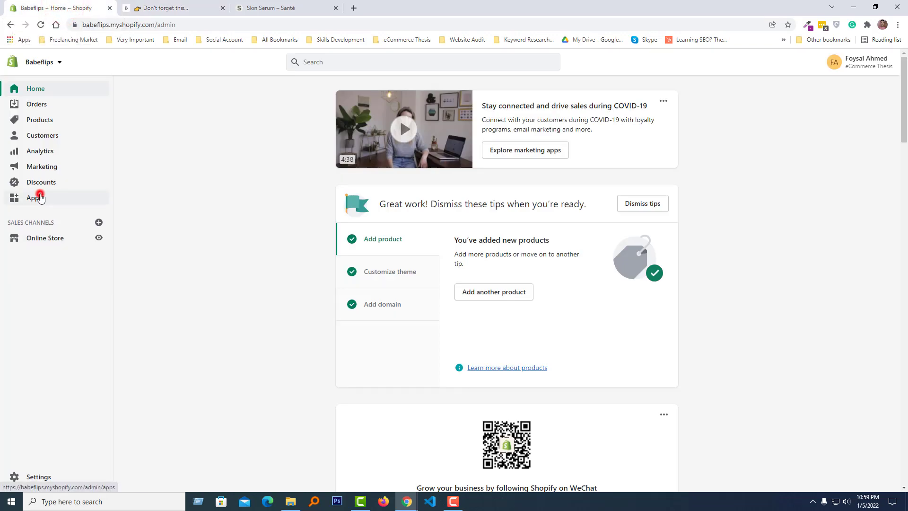
Open the Babeflips Apps page showing six installed apps and discount app recommendations
{"action": "left_click", "coordinate": [40, 197]}
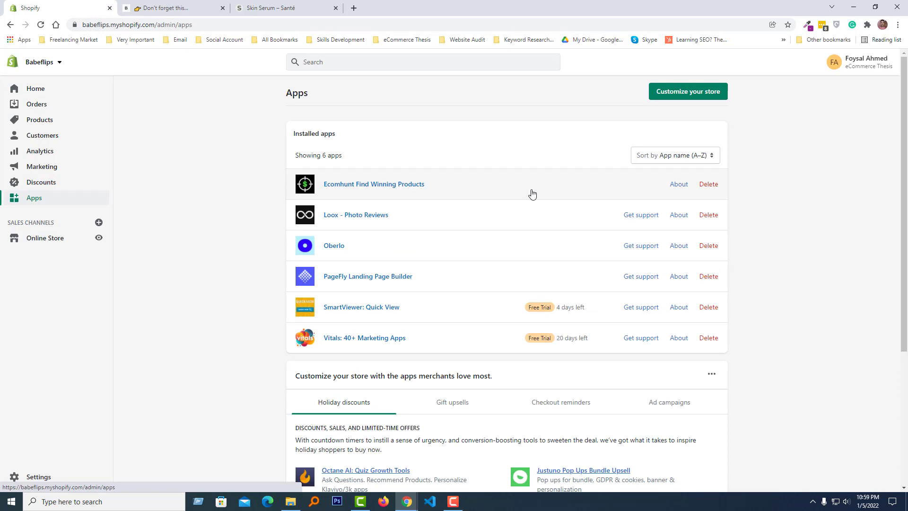
{"action": "scroll", "coordinate": [525, 204], "scroll_direction": "down", "scroll_amount": 4}
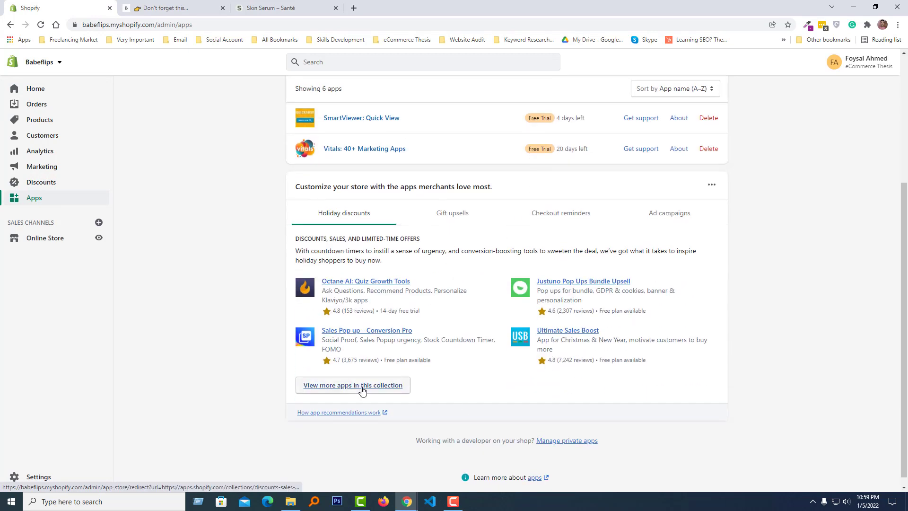
Search the App Store for Ymq Free Product Tabs and begin adding it to the store
{"action": "left_click", "coordinate": [387, 390]}
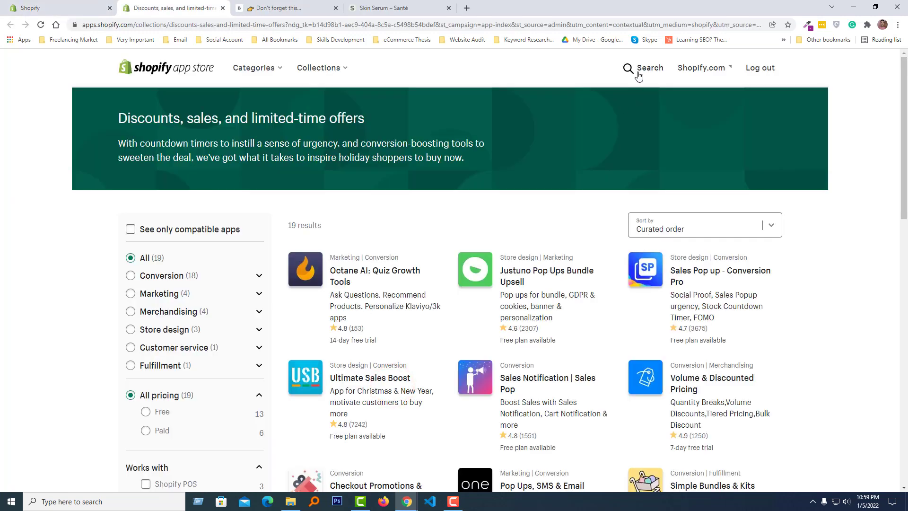
{"action": "left_click", "coordinate": [639, 76]}
{"action": "type", "text": "Ymq Free Product Tabs"}
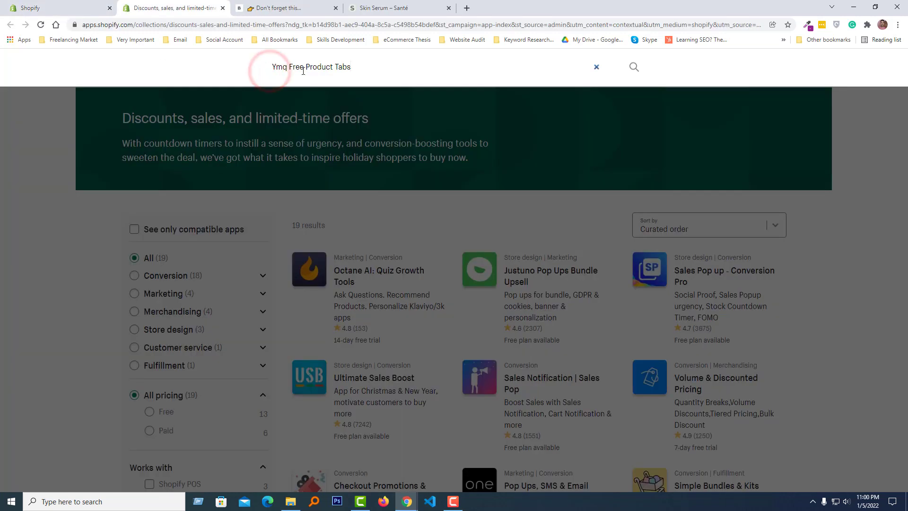
{"action": "left_click", "coordinate": [635, 67]}
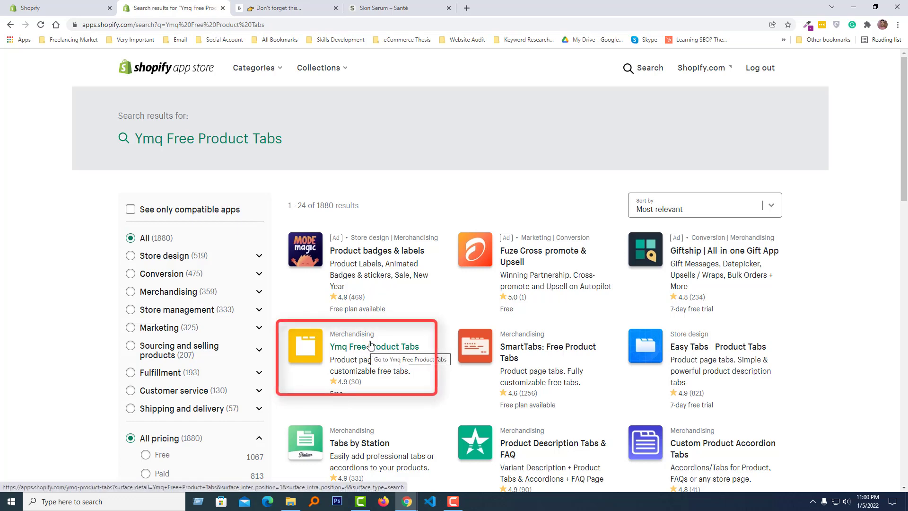
{"action": "left_click", "coordinate": [372, 346]}
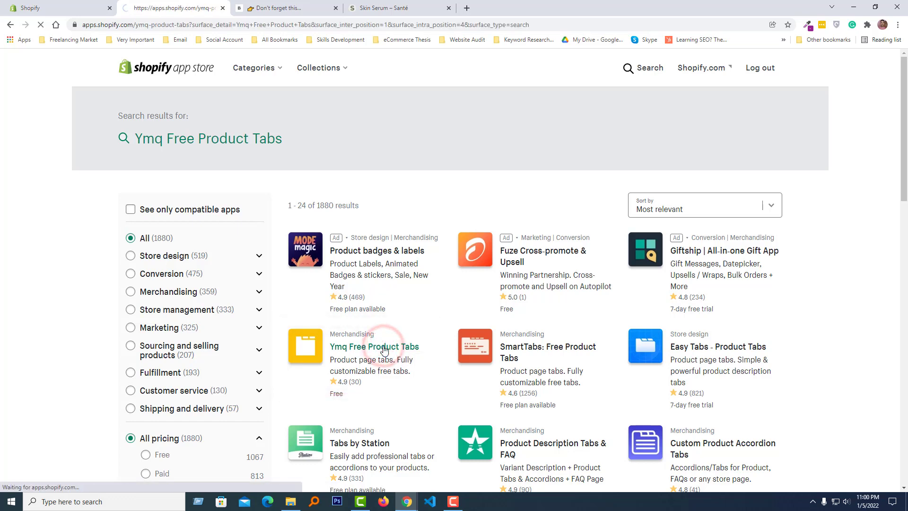
{"action": "left_click", "coordinate": [144, 249]}
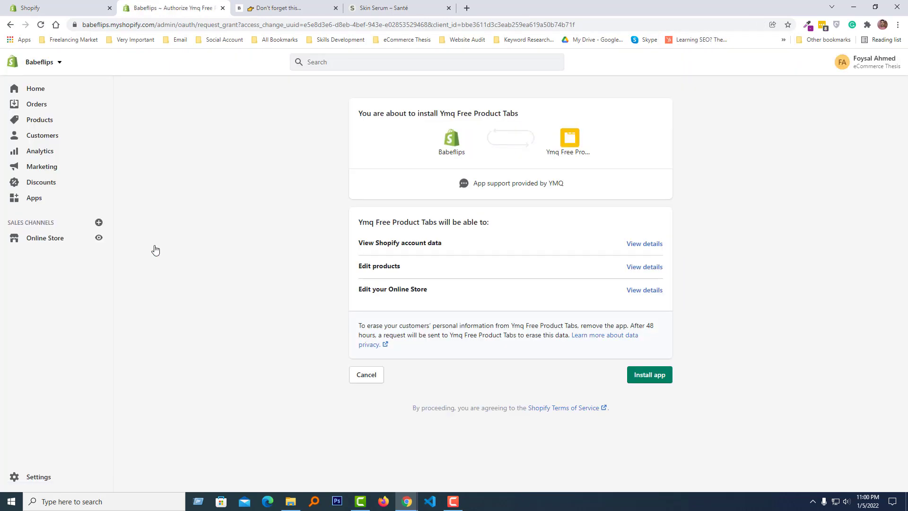
Approve the installation of Ymq Free Product Tabs
{"action": "left_click", "coordinate": [669, 380]}
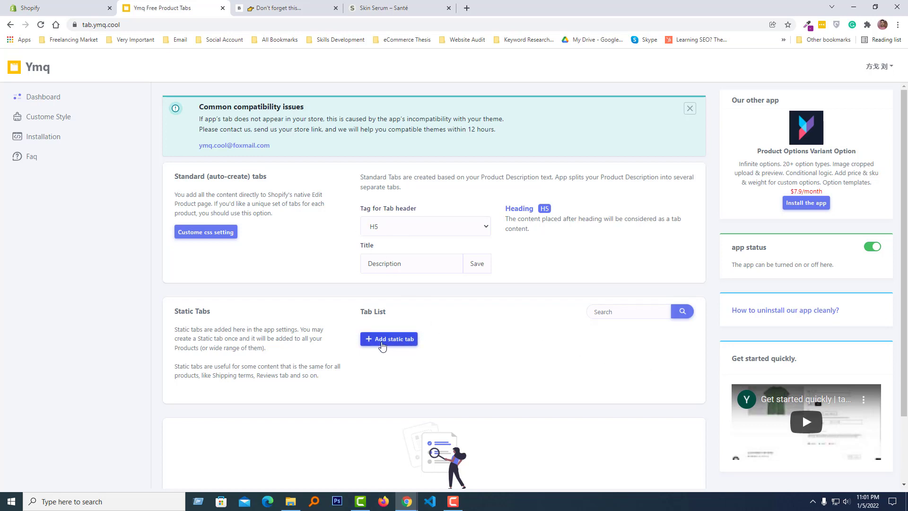
Draft a new static tab titled 'Review' with Shopify Reviews as its content type
{"action": "left_click", "coordinate": [408, 344]}
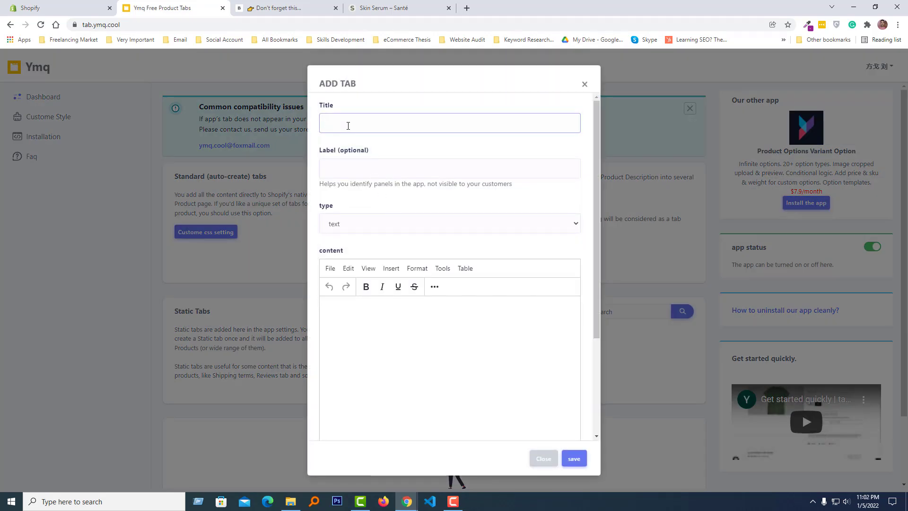
{"action": "type", "text": "Reviews"}
{"action": "left_click", "coordinate": [373, 223]}
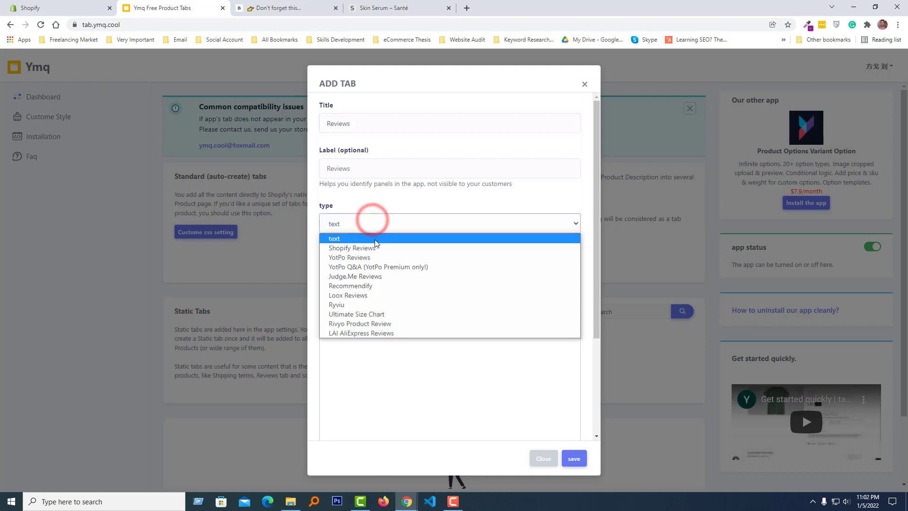
{"action": "left_click", "coordinate": [385, 248]}
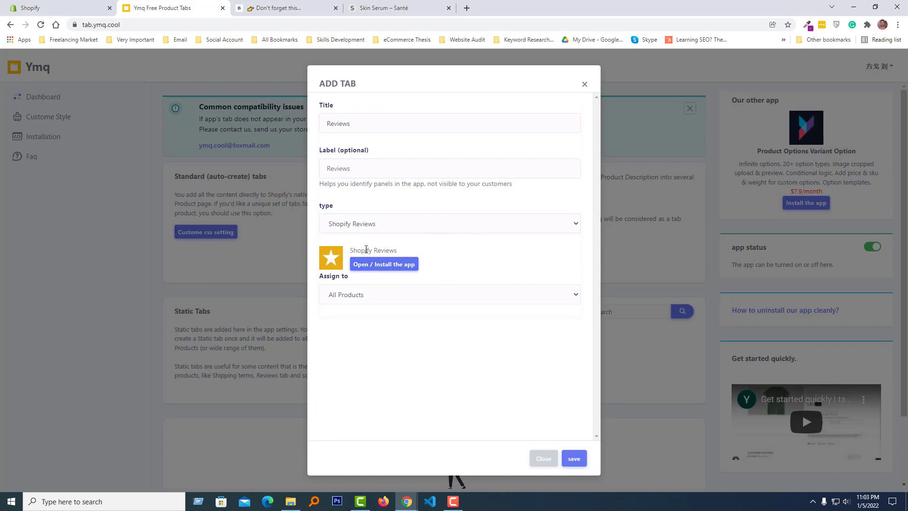
Copy the 'Shopify Reviews' name and close the Add Tab form unsaved
{"action": "left_click_drag", "start_coordinate": [353, 251], "coordinate": [421, 248]}
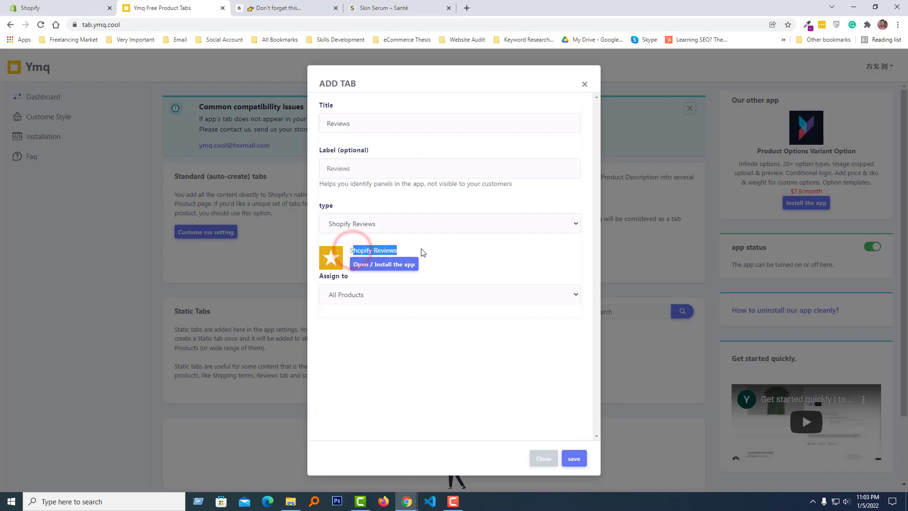
{"action": "right_click", "coordinate": [393, 249]}
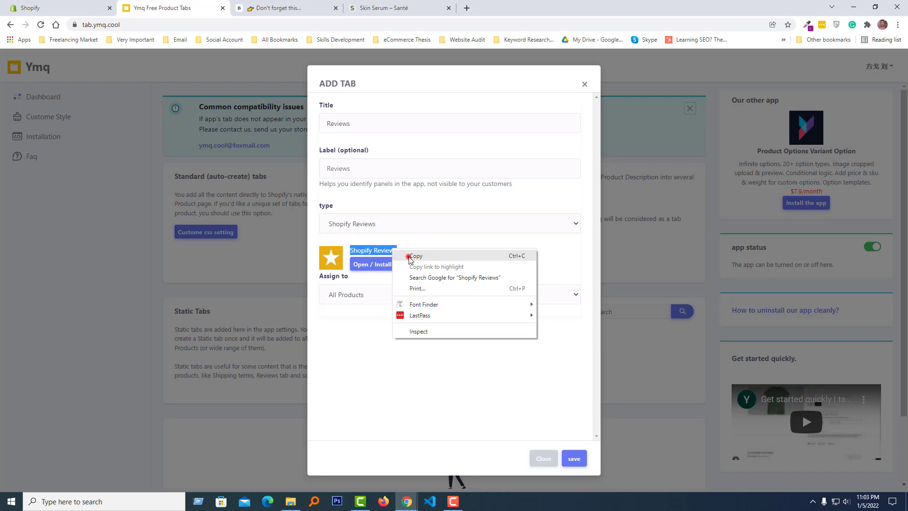
{"action": "left_click", "coordinate": [411, 258]}
{"action": "left_click", "coordinate": [585, 84]}
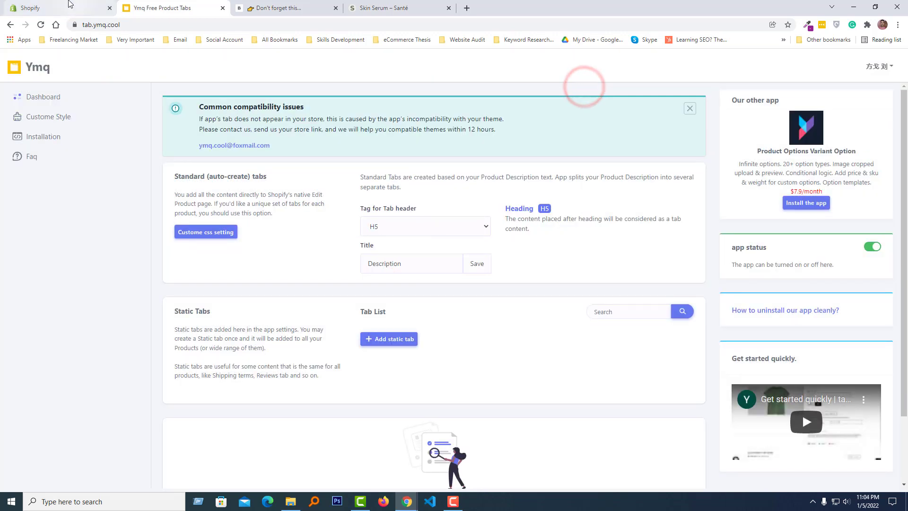
Search the Shopify App Store for 'Shopify Reviews'
{"action": "left_click", "coordinate": [70, 5]}
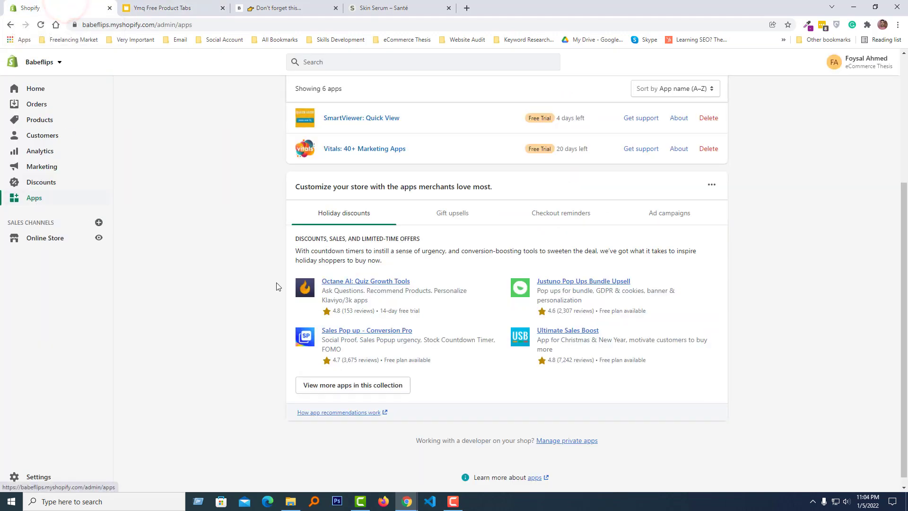
{"action": "left_click", "coordinate": [384, 391]}
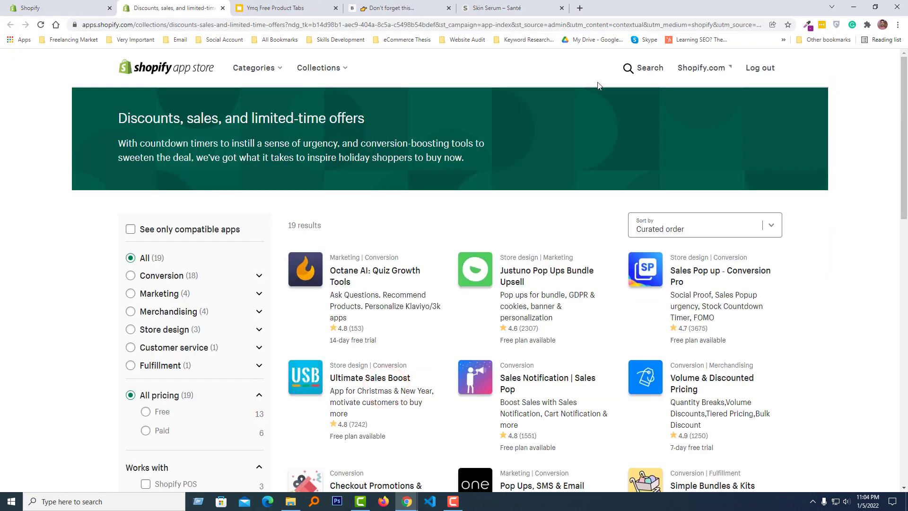
{"action": "left_click", "coordinate": [643, 66]}
{"action": "key", "text": "ctrl+v"}
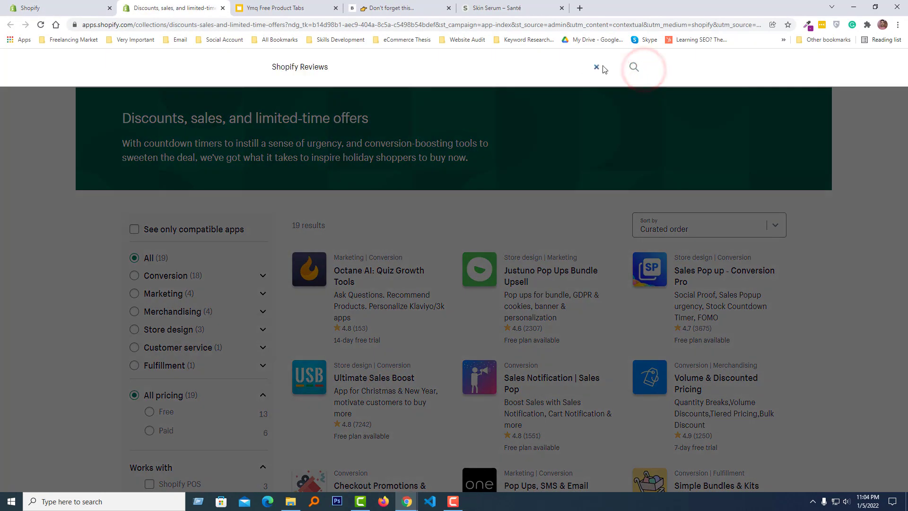
{"action": "left_click", "coordinate": [634, 67]}
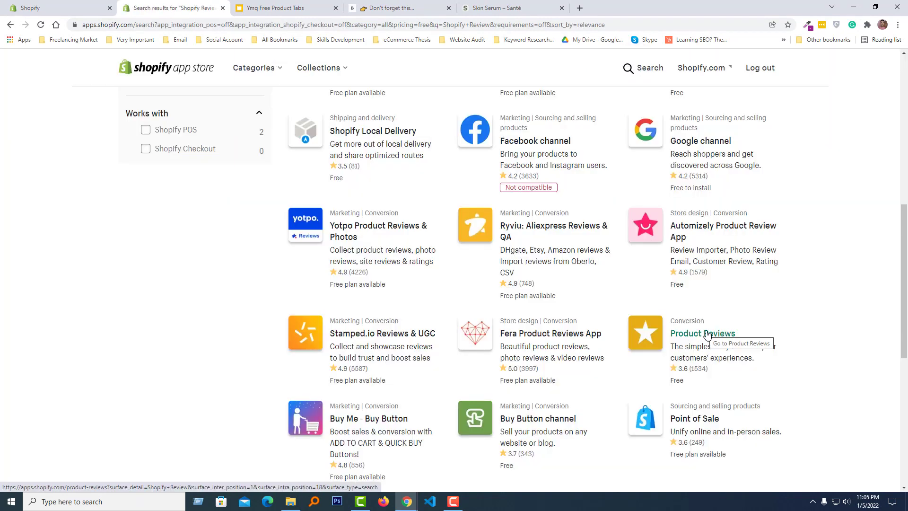
Install the Product Reviews app by Shopify and return to the Ymq tabs page
{"action": "left_click", "coordinate": [722, 338]}
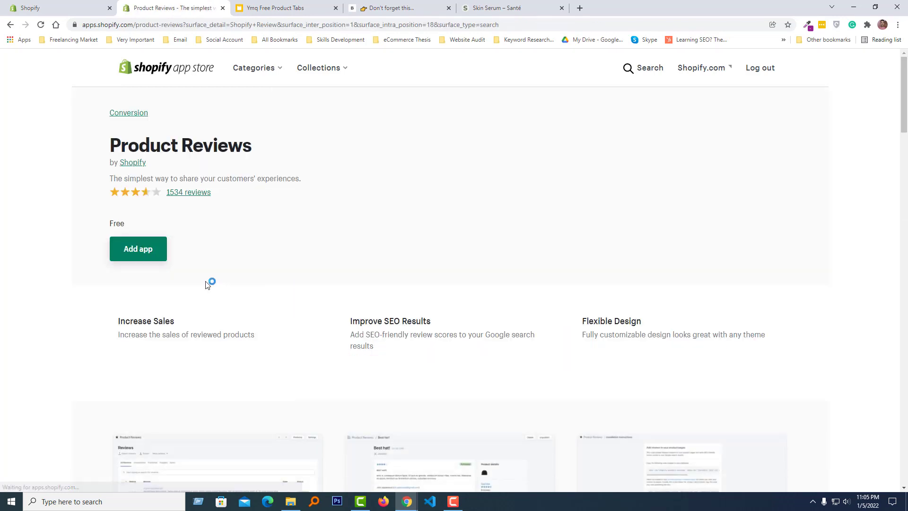
{"action": "left_click", "coordinate": [133, 254]}
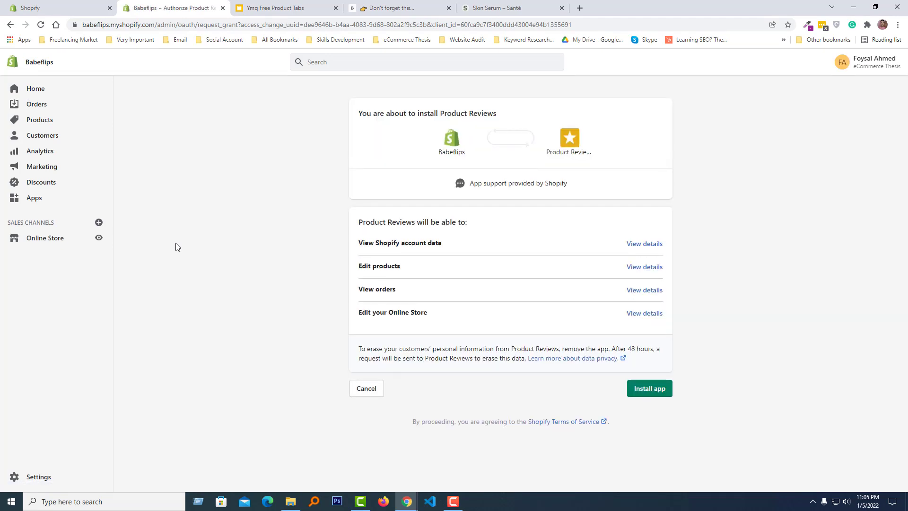
{"action": "left_click", "coordinate": [650, 389]}
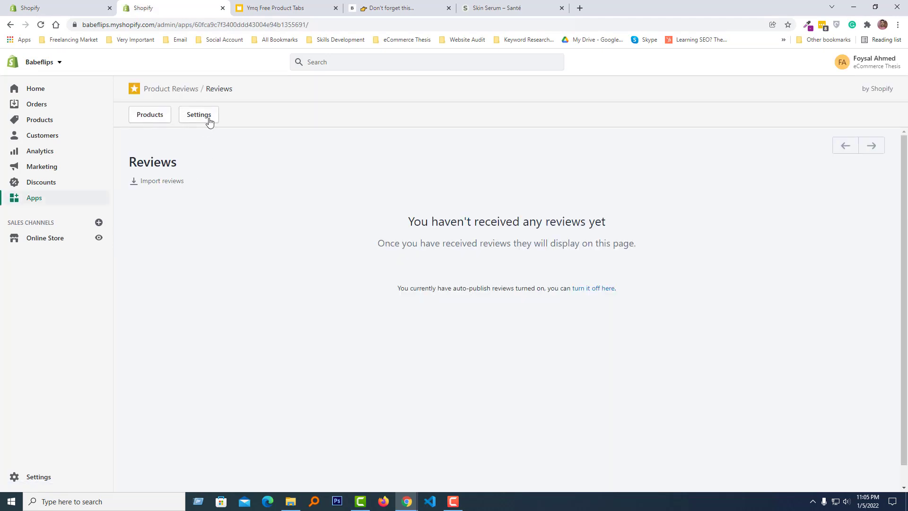
{"action": "left_click", "coordinate": [279, 7]}
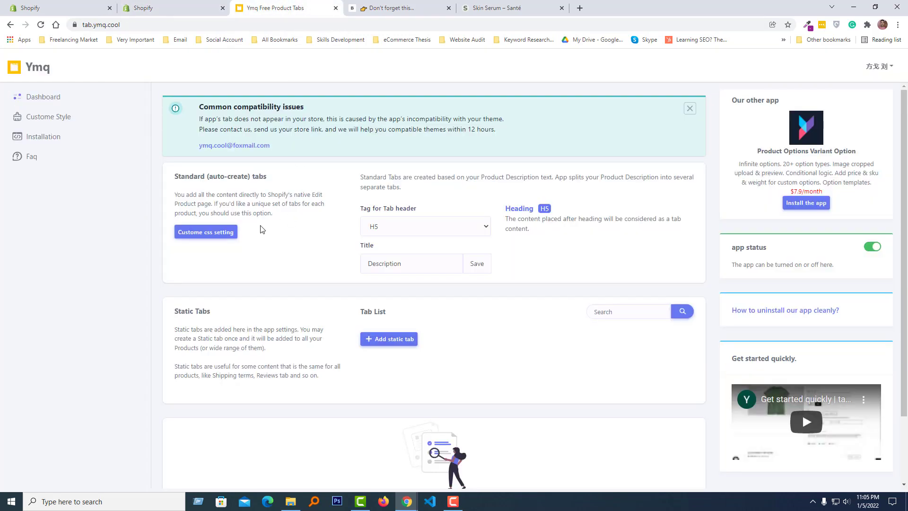
Create and save a static tab titled 'Reviews' of type Shopify Reviews
{"action": "left_click", "coordinate": [40, 24]}
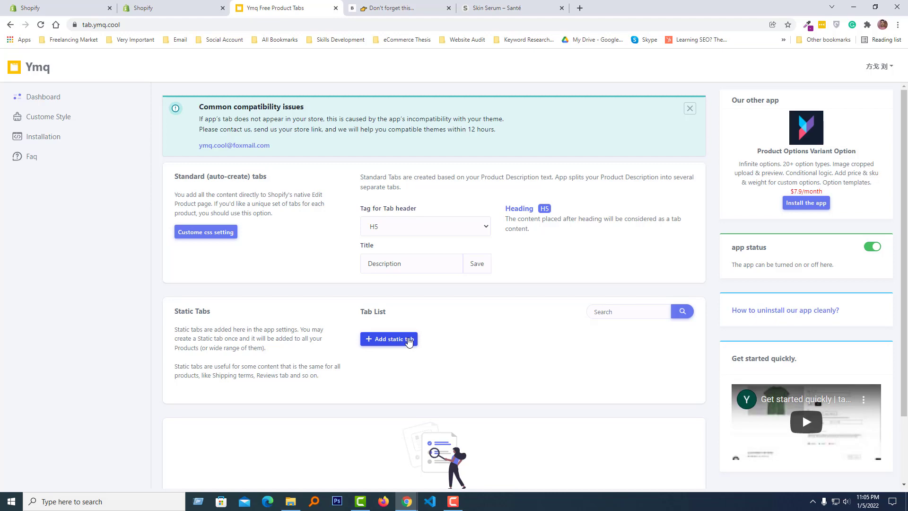
{"action": "left_click", "coordinate": [408, 341]}
{"action": "type", "text": "Reviews"}
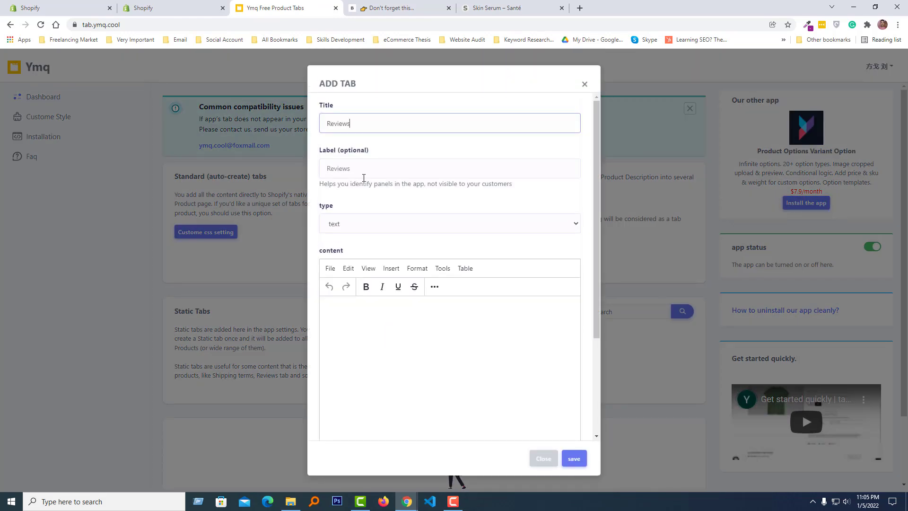
{"action": "left_click", "coordinate": [382, 224]}
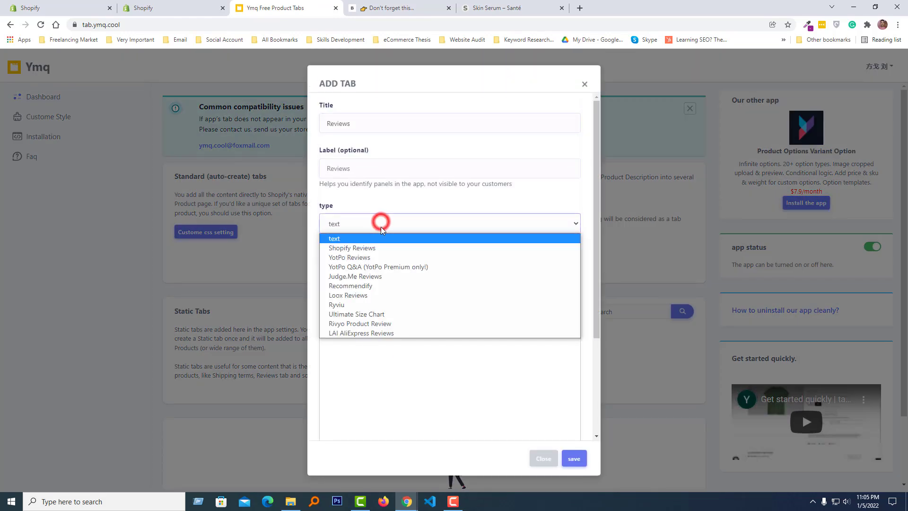
{"action": "left_click", "coordinate": [380, 247]}
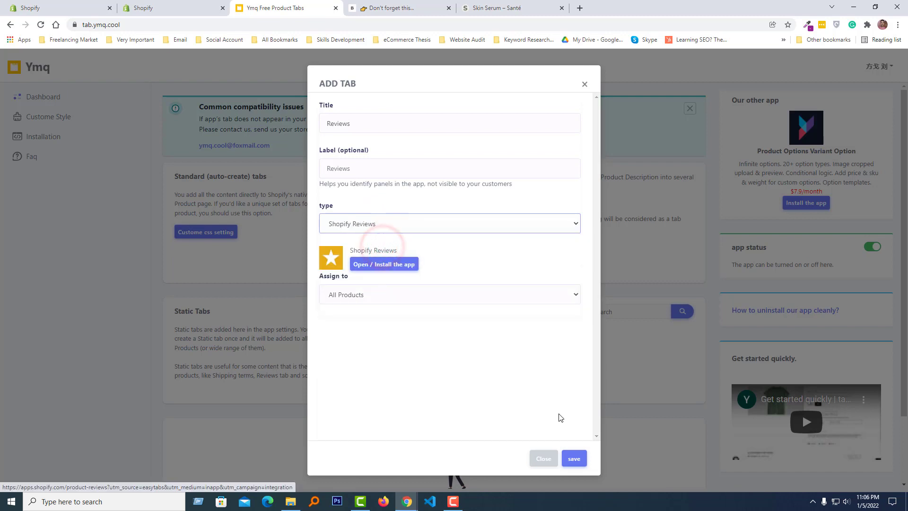
{"action": "left_click", "coordinate": [574, 458]}
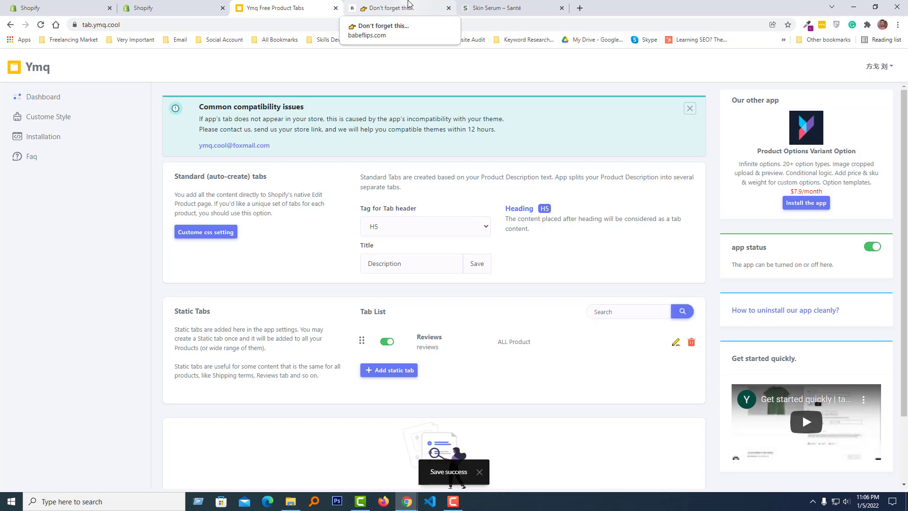
On the Bluetooth receiver page, toggle between the Reviews and Description tabs, then return to the top
{"action": "left_click", "coordinate": [409, 6]}
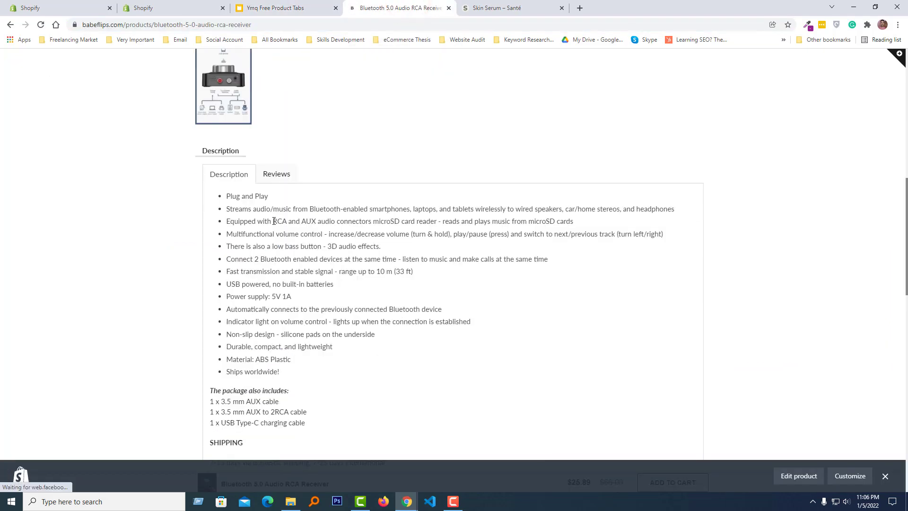
{"action": "left_click", "coordinate": [278, 176]}
{"action": "left_click", "coordinate": [233, 176]}
{"action": "left_click", "coordinate": [277, 175]}
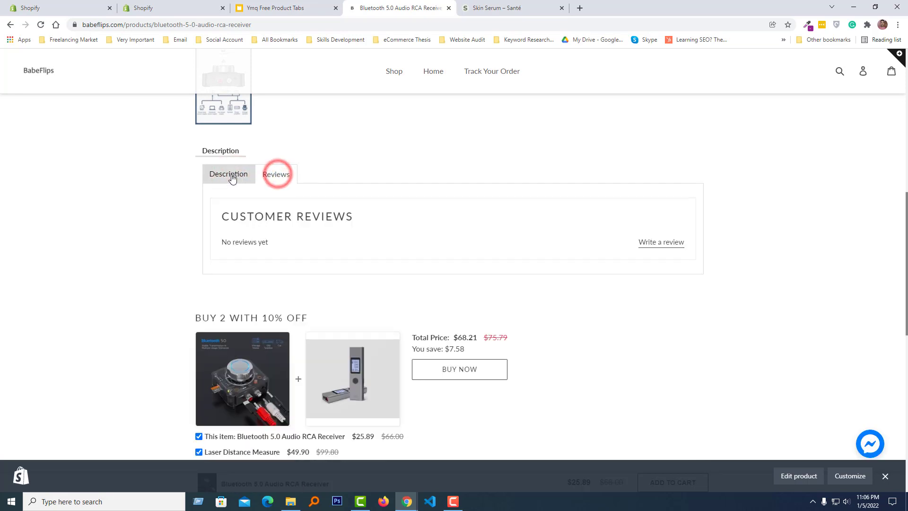
{"action": "left_click", "coordinate": [232, 176]}
{"action": "scroll", "coordinate": [223, 213], "scroll_direction": "up", "scroll_amount": 2}
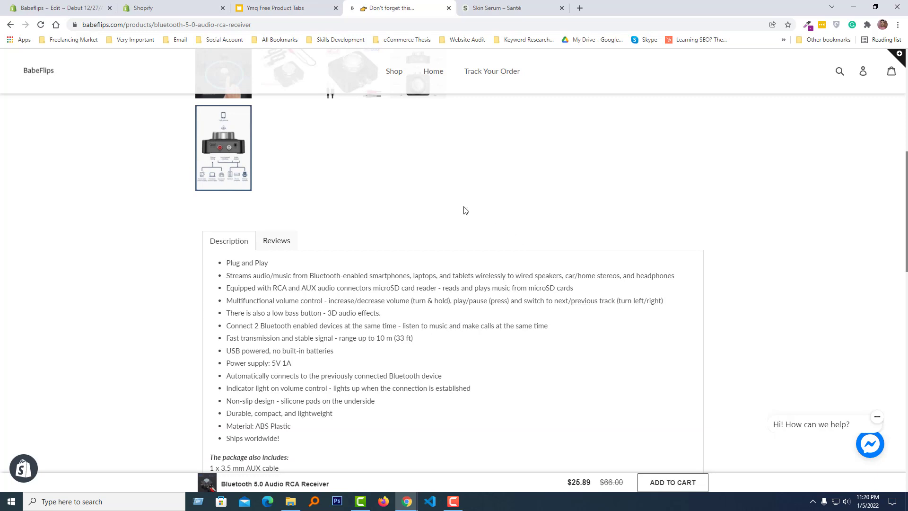
{"action": "scroll", "coordinate": [464, 211], "scroll_direction": "up", "scroll_amount": 2}
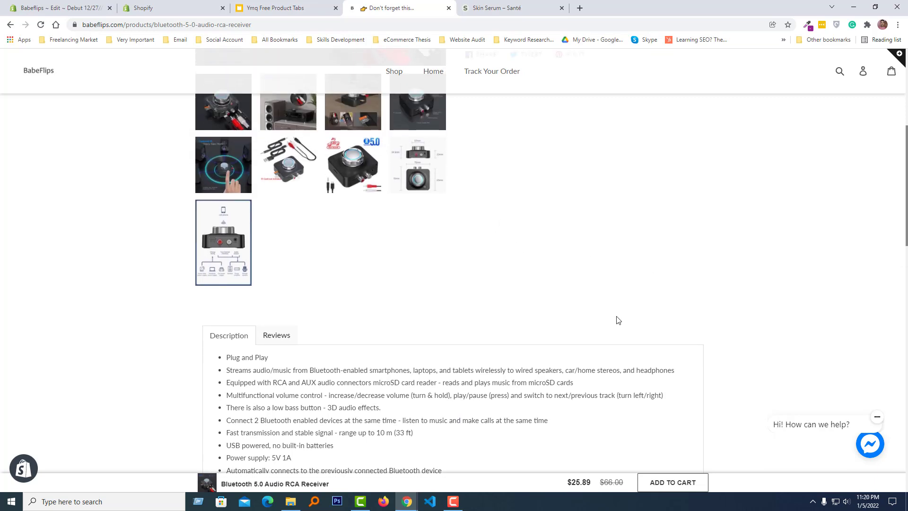
{"action": "scroll", "coordinate": [618, 320], "scroll_direction": "up", "scroll_amount": 7}
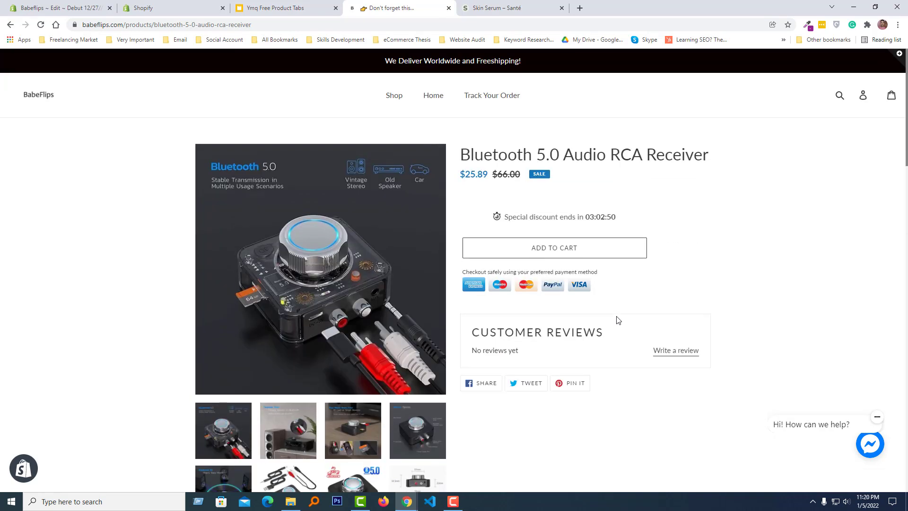